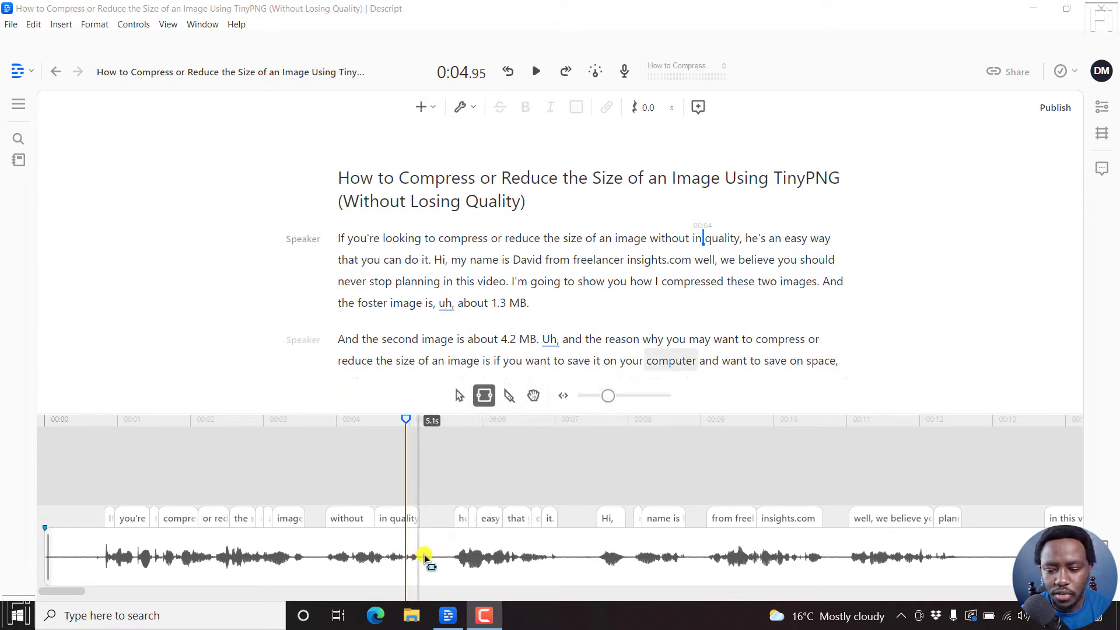
Locate the audio of 'reduce the size of an' and 'without in quality,' on the waveform
drag(430, 556, 326, 560)
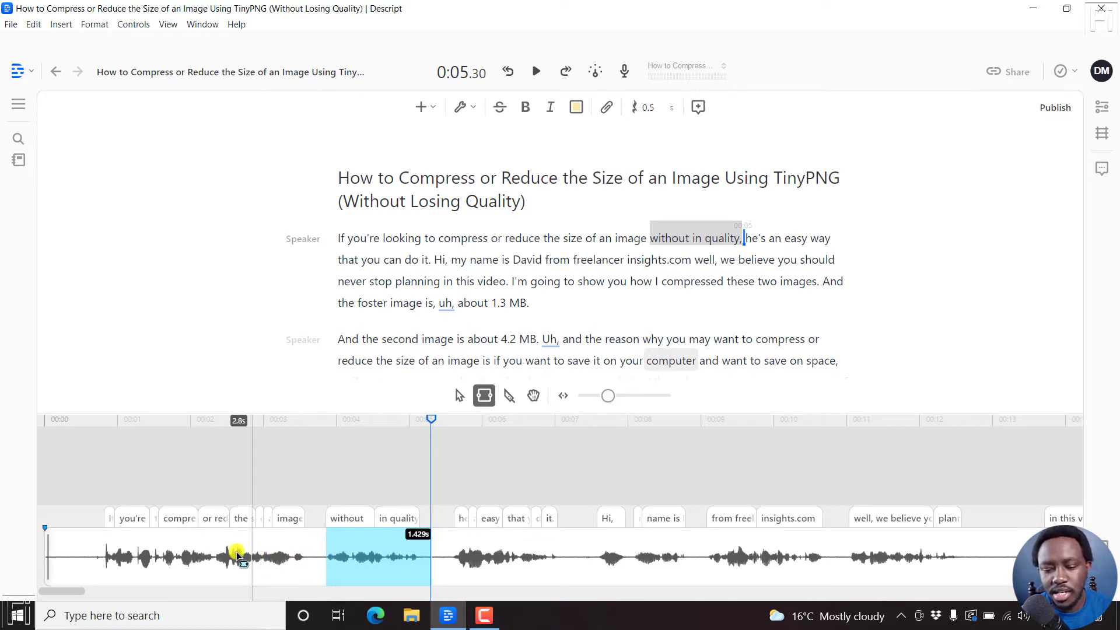
drag(214, 557, 294, 556)
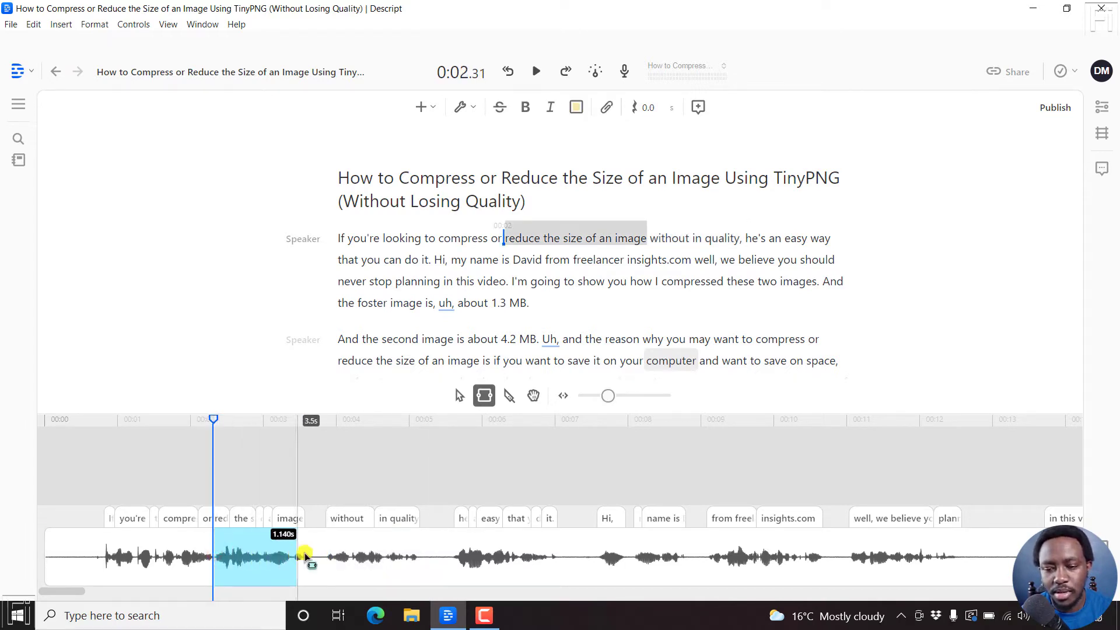
click(328, 551)
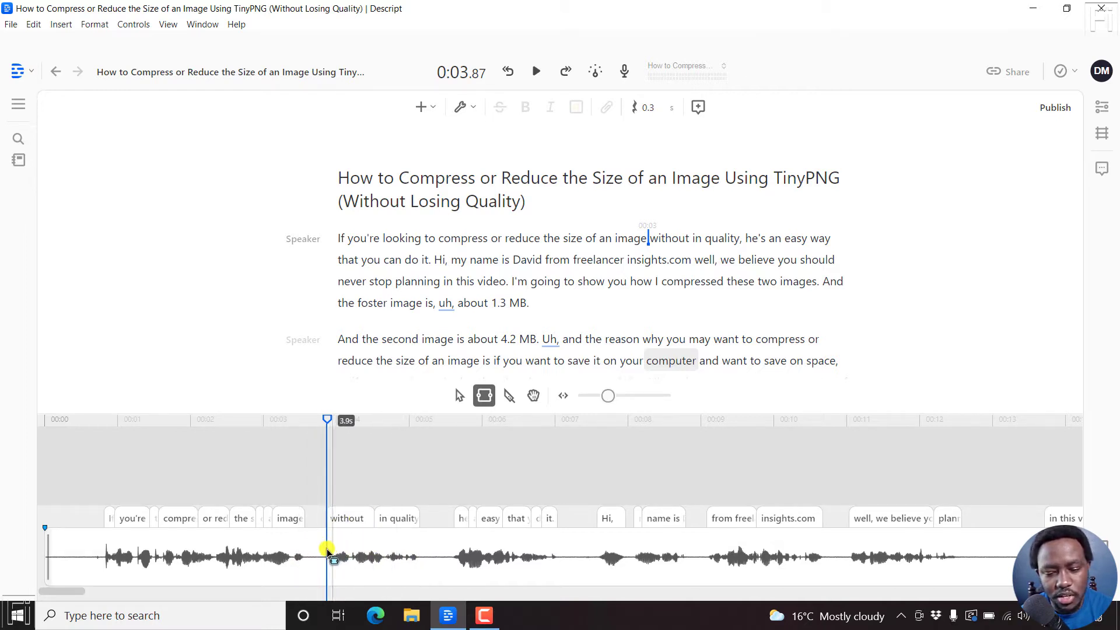
drag(324, 552, 427, 554)
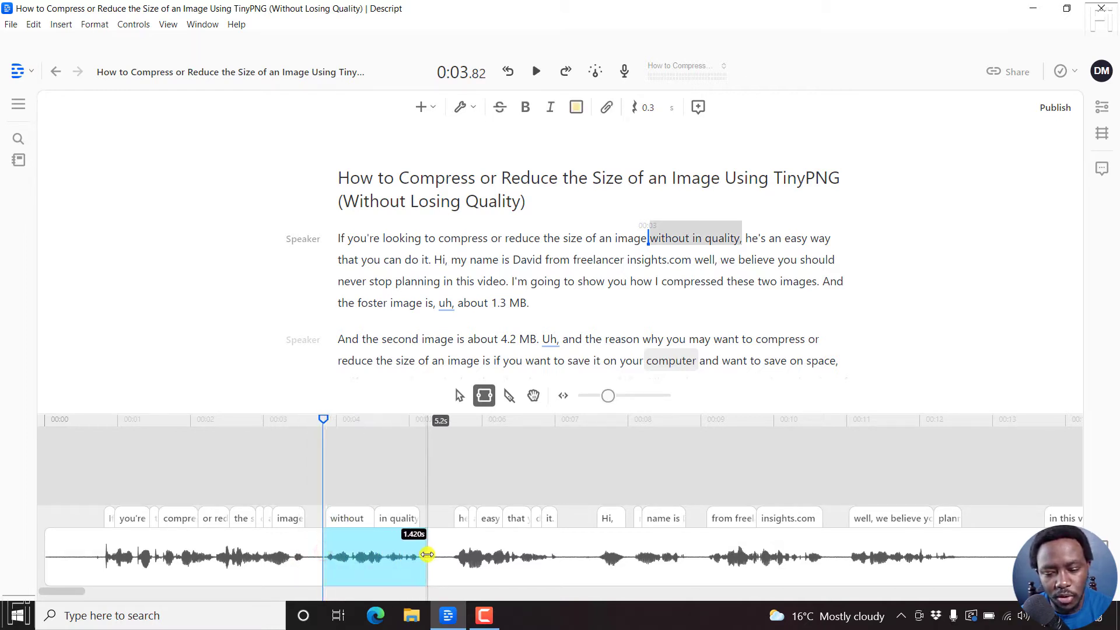
click(434, 554)
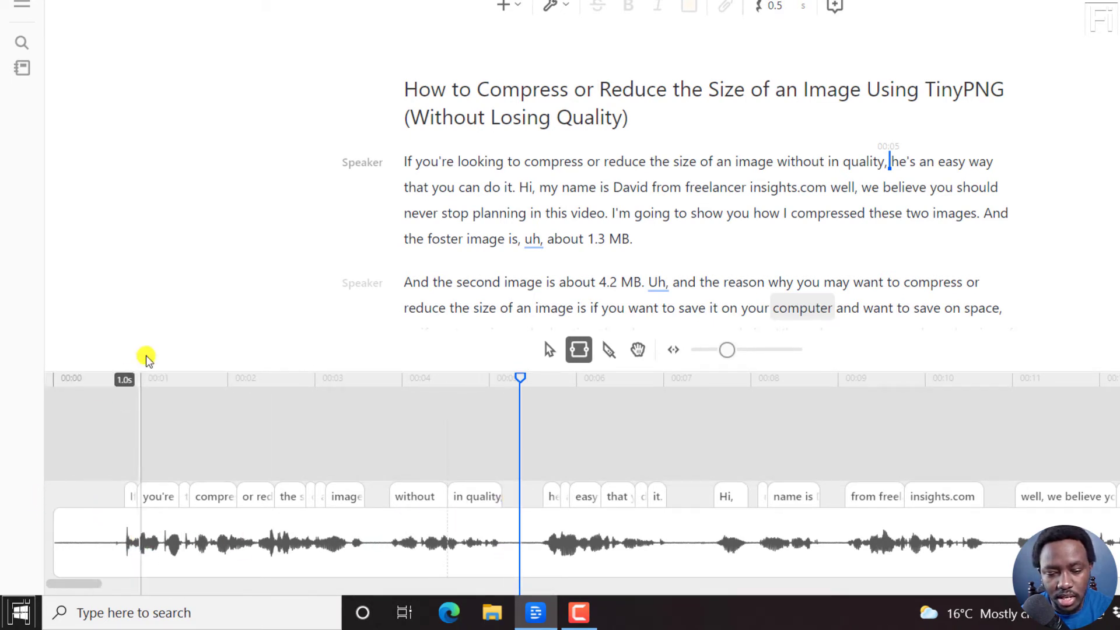
Enlarge the timeline and add volume keyframes at 5.2s and 5.3s, just after 'quality,'
drag(148, 371, 130, 253)
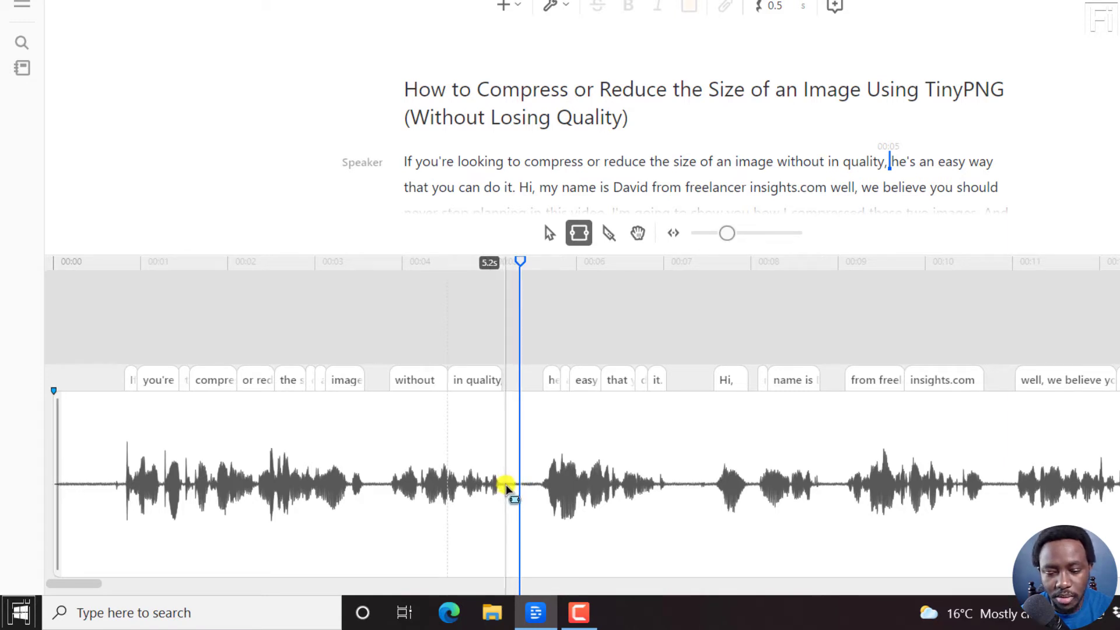
click(505, 484)
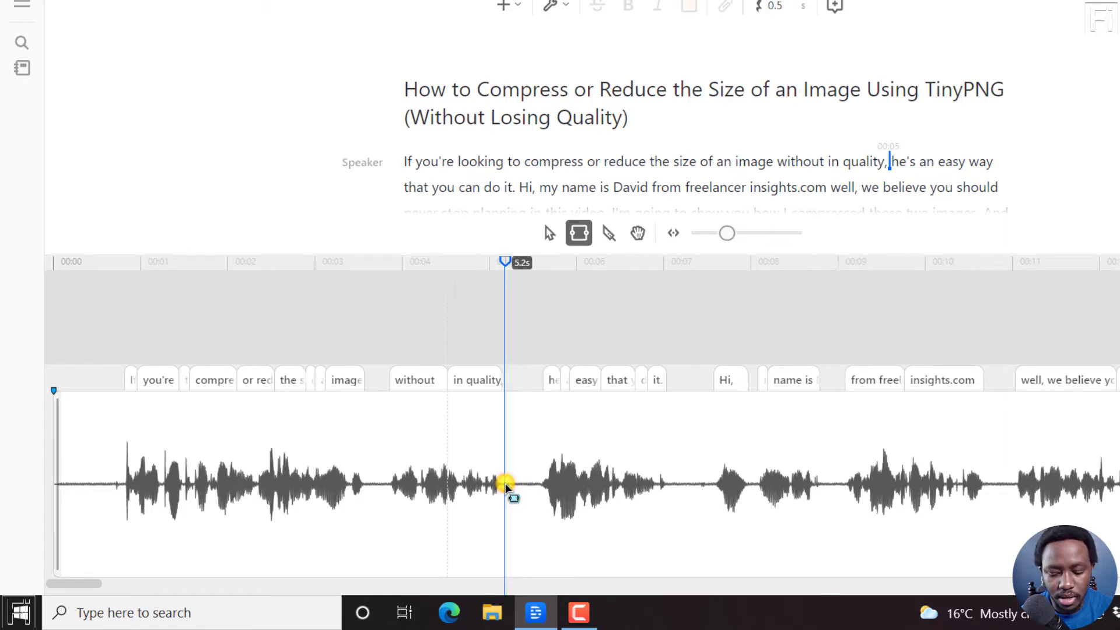
right_click(505, 484)
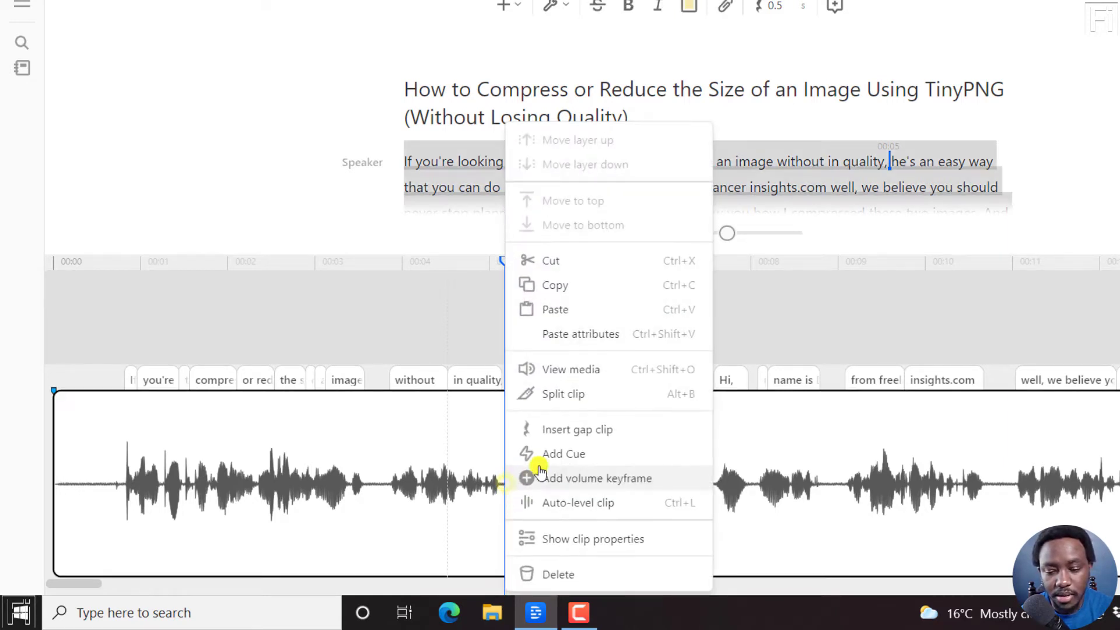
click(584, 478)
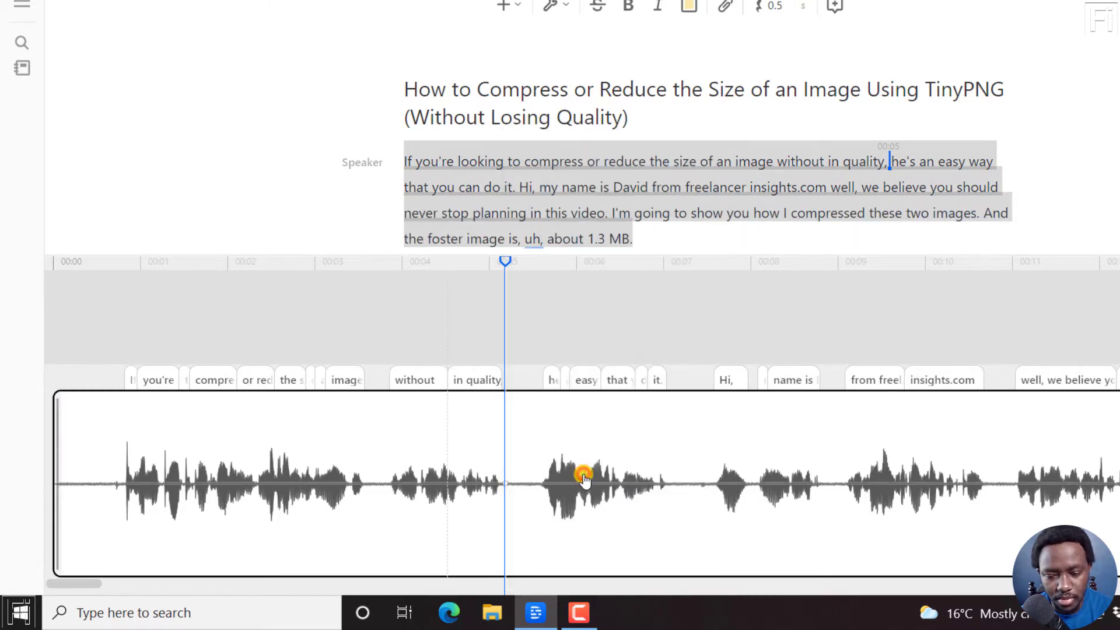
click(527, 489)
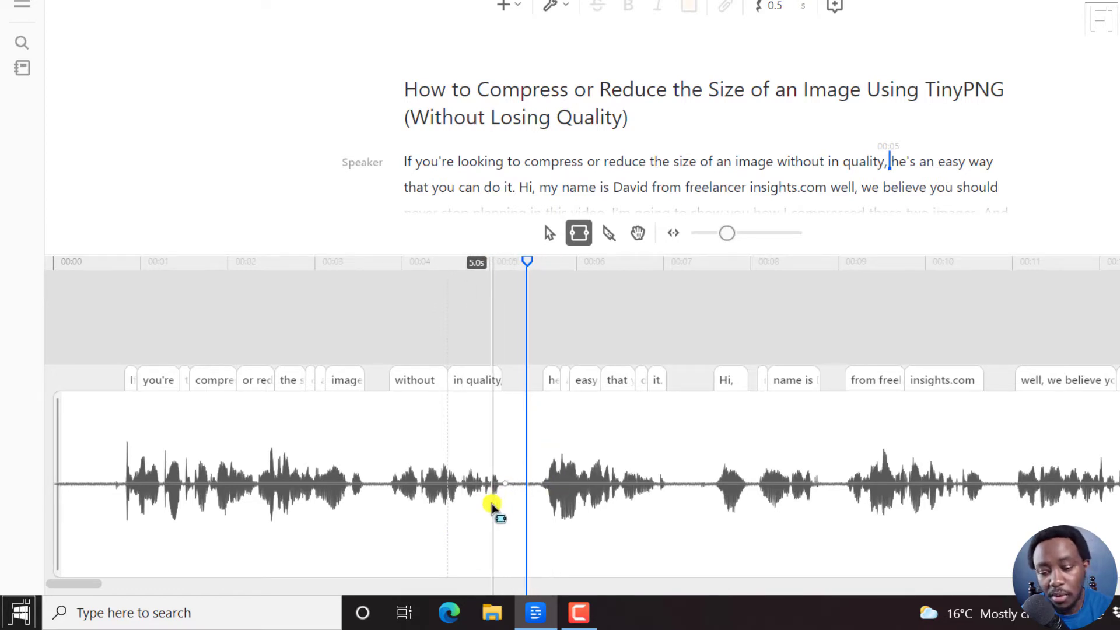
click(516, 484)
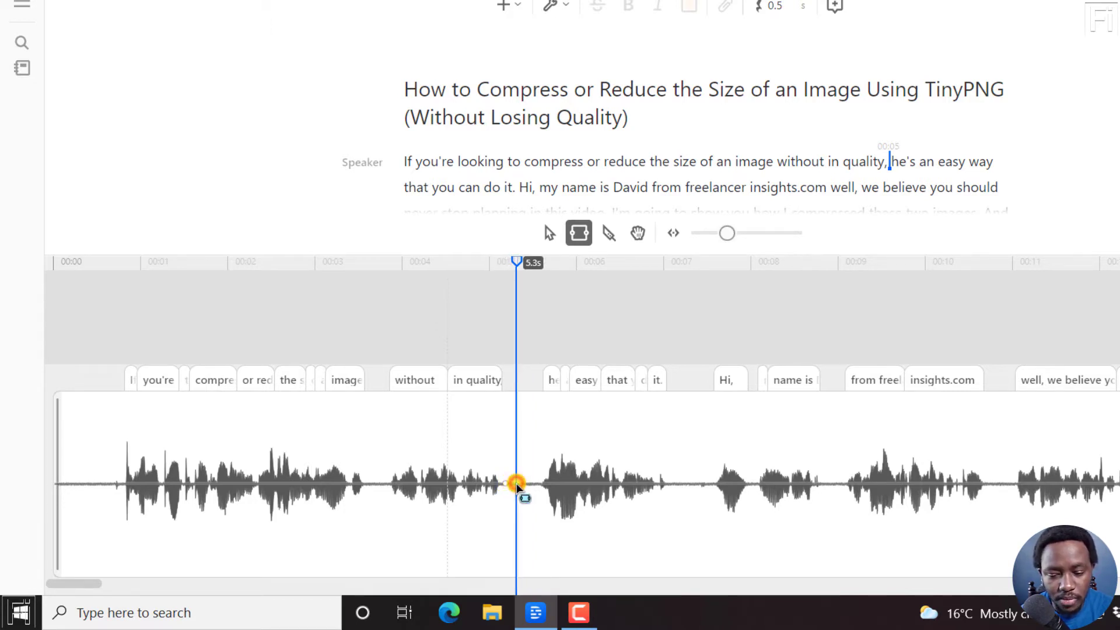
right_click(516, 484)
click(600, 482)
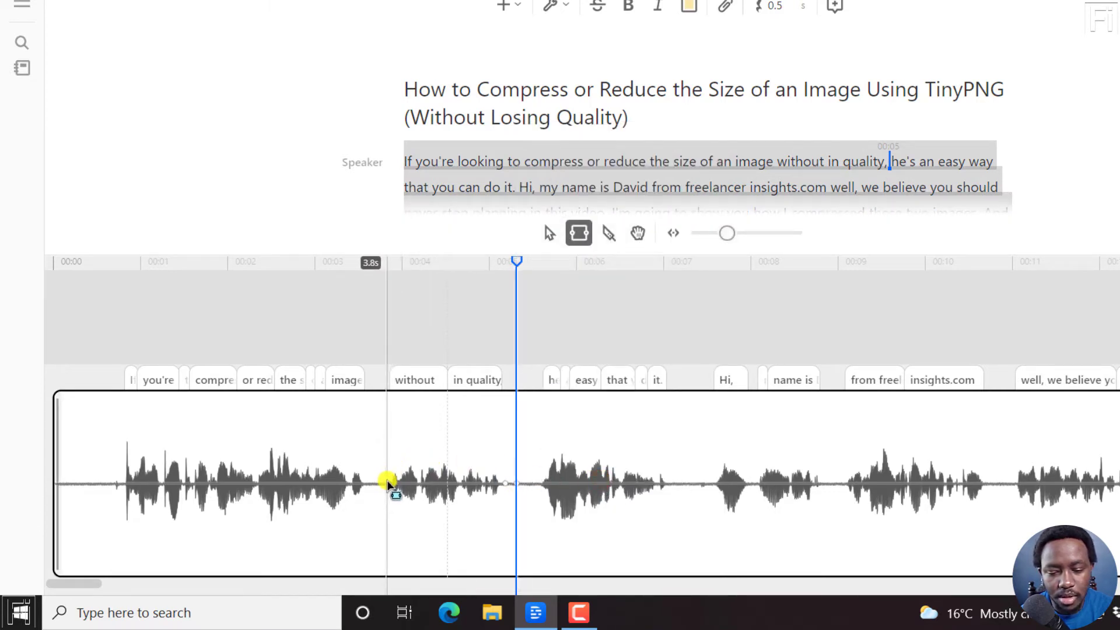
Add volume keyframes at 3.8s and 3.7s, just before 'without'
click(387, 483)
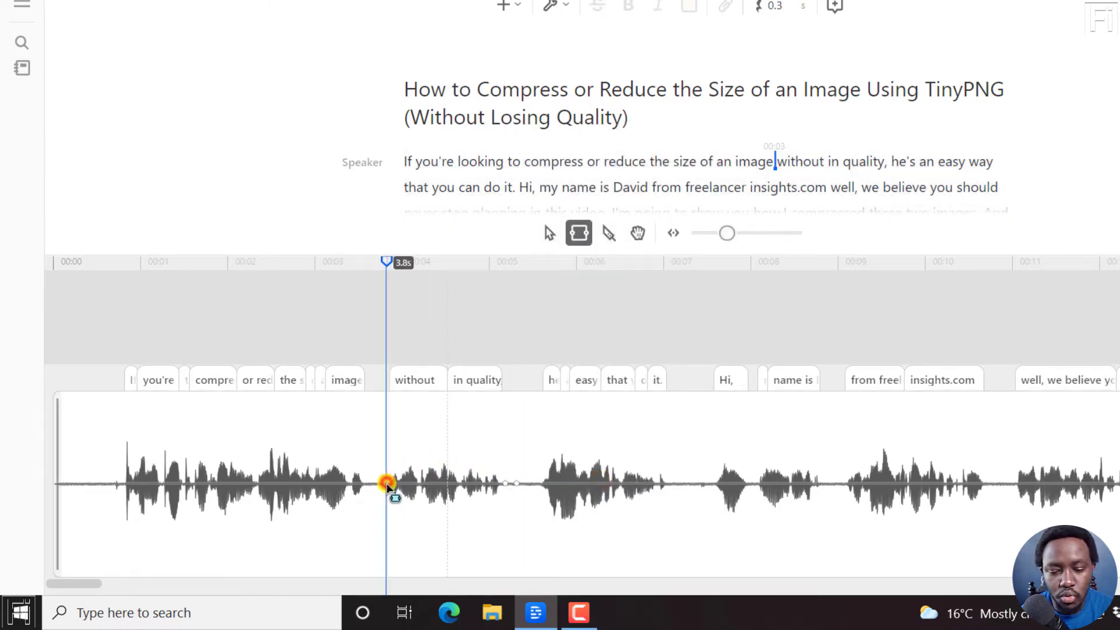
right_click(387, 483)
click(445, 486)
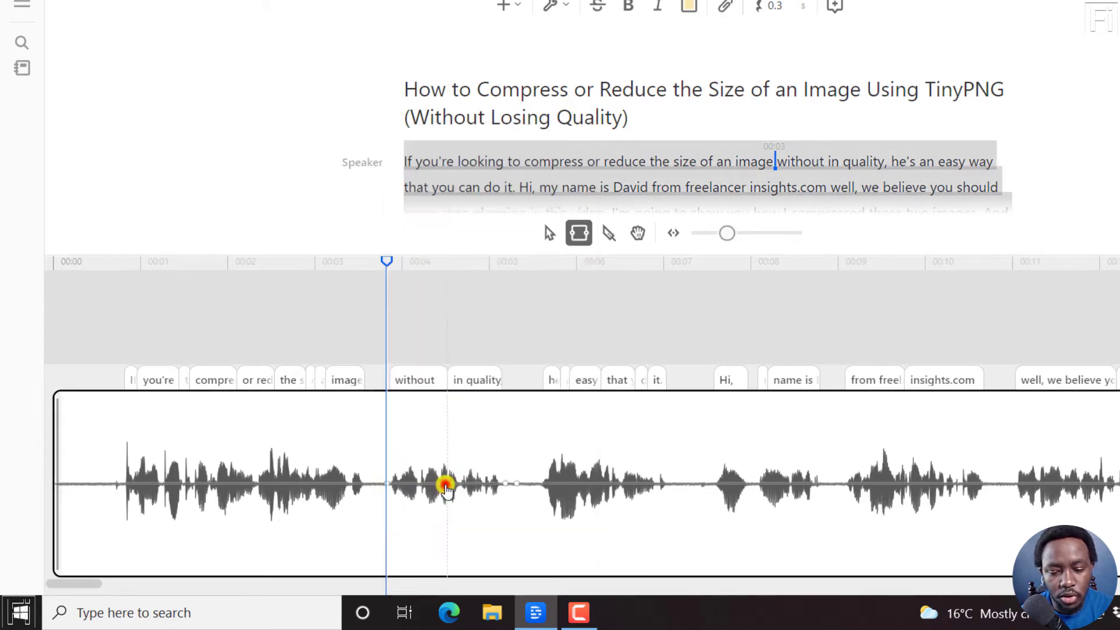
click(377, 484)
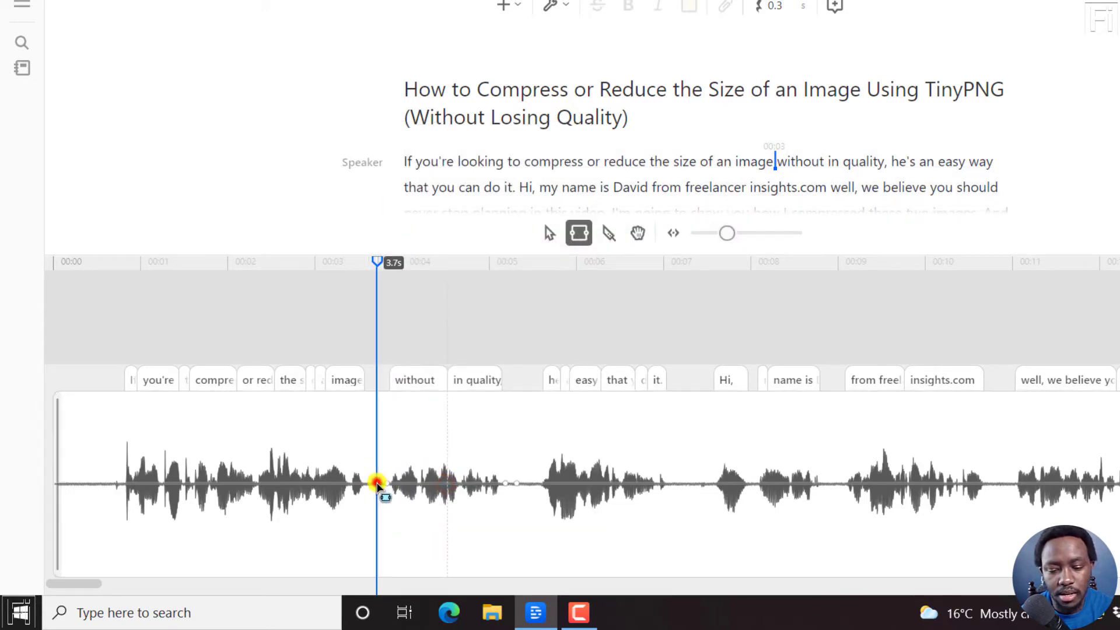
right_click(376, 484)
click(442, 484)
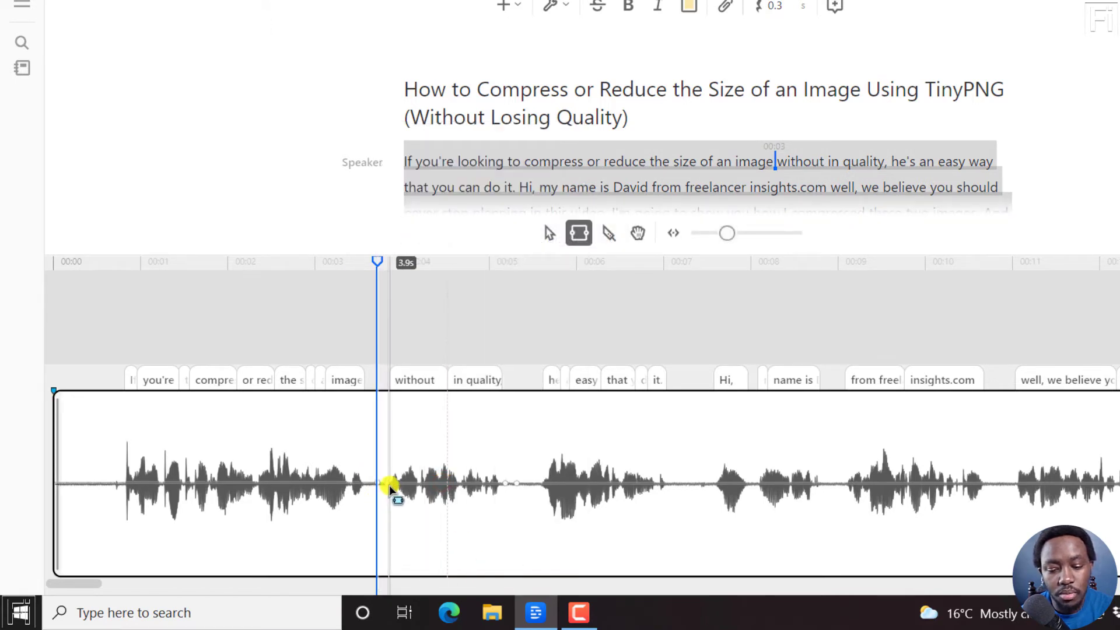
Raise the volume keyframes at 3.8s and 5.2s to about +4.0 dB
mouse_move(389, 485)
mouse_down()
mouse_move(390, 395)
mouse_move(388, 467)
mouse_up()
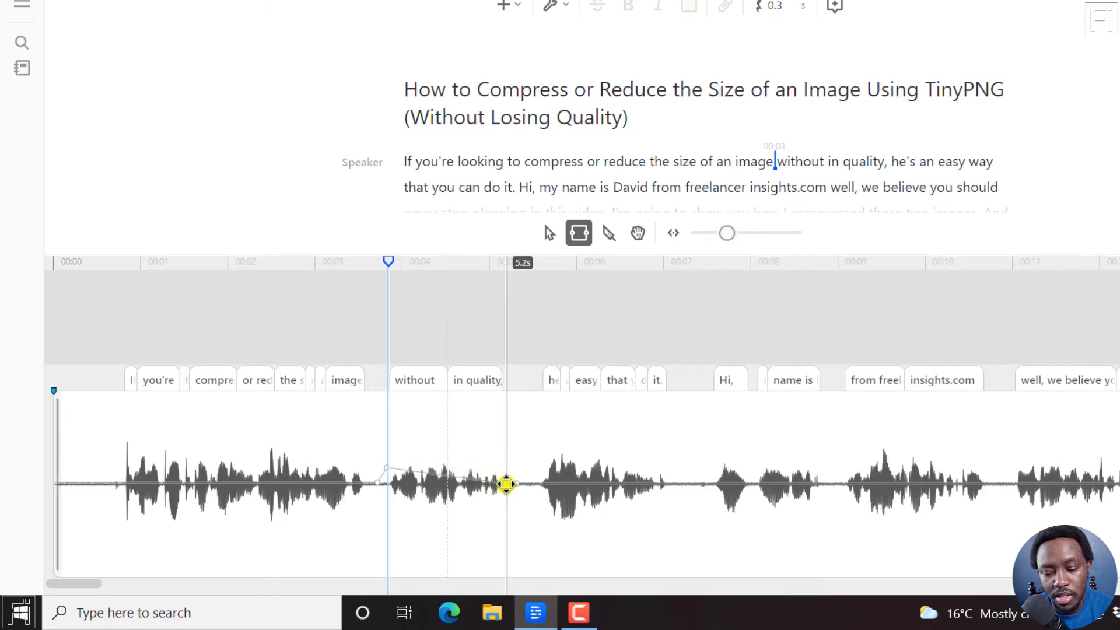
drag(506, 483, 506, 467)
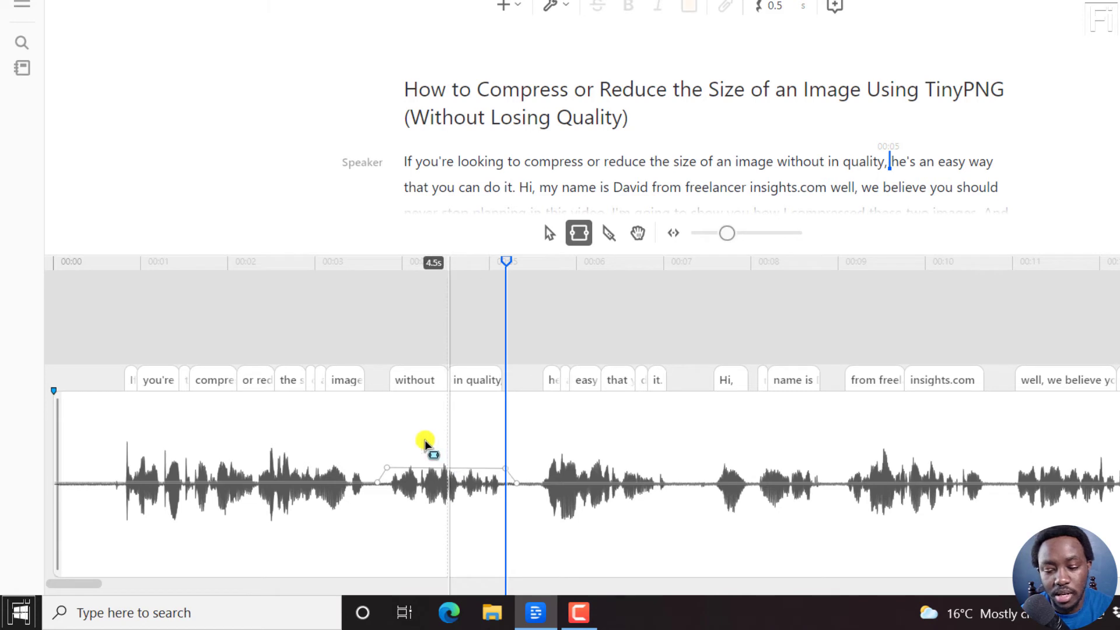
drag(505, 466, 505, 464)
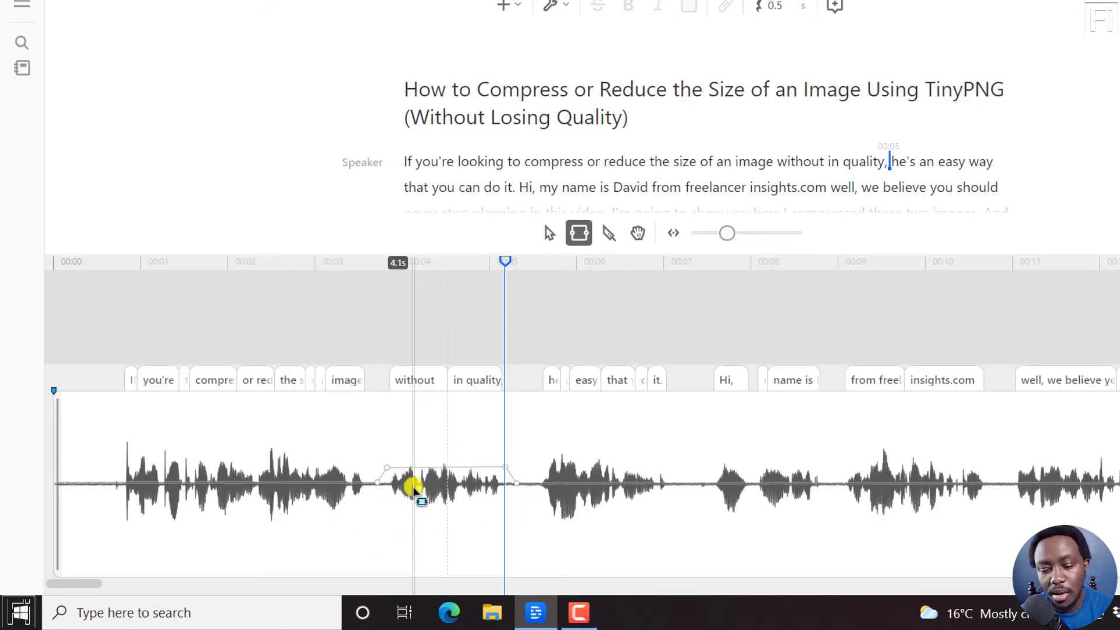
click(449, 482)
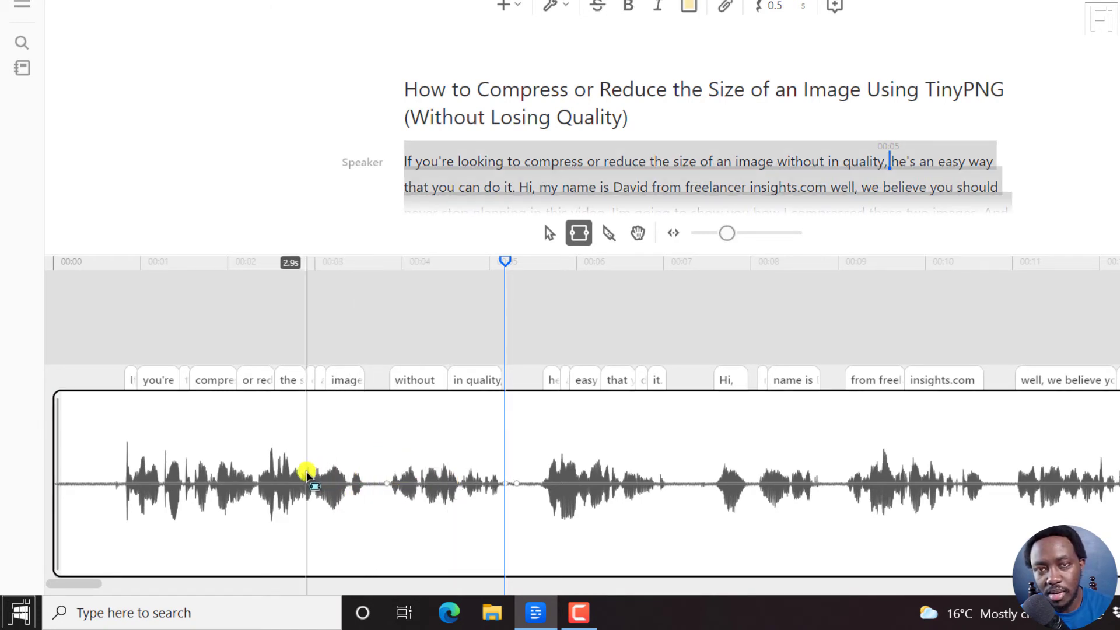
click(385, 484)
Pull the 3.8s keyframe down to lower the volume before 'without', and the 5.0s point to -4.1 dB
drag(385, 484, 385, 522)
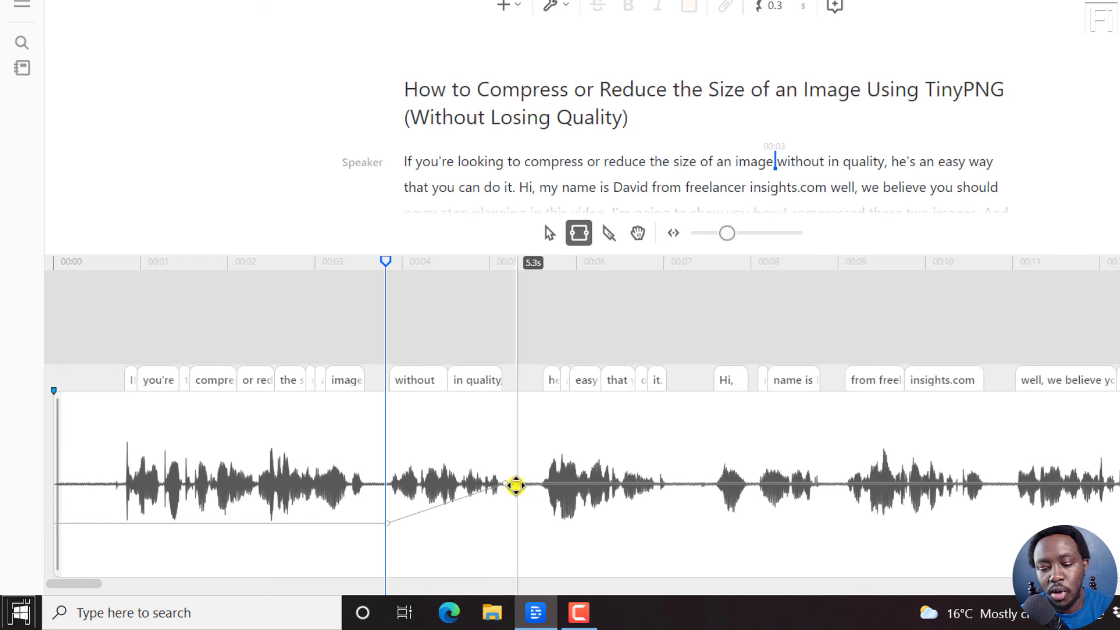
click(505, 483)
drag(505, 489, 516, 518)
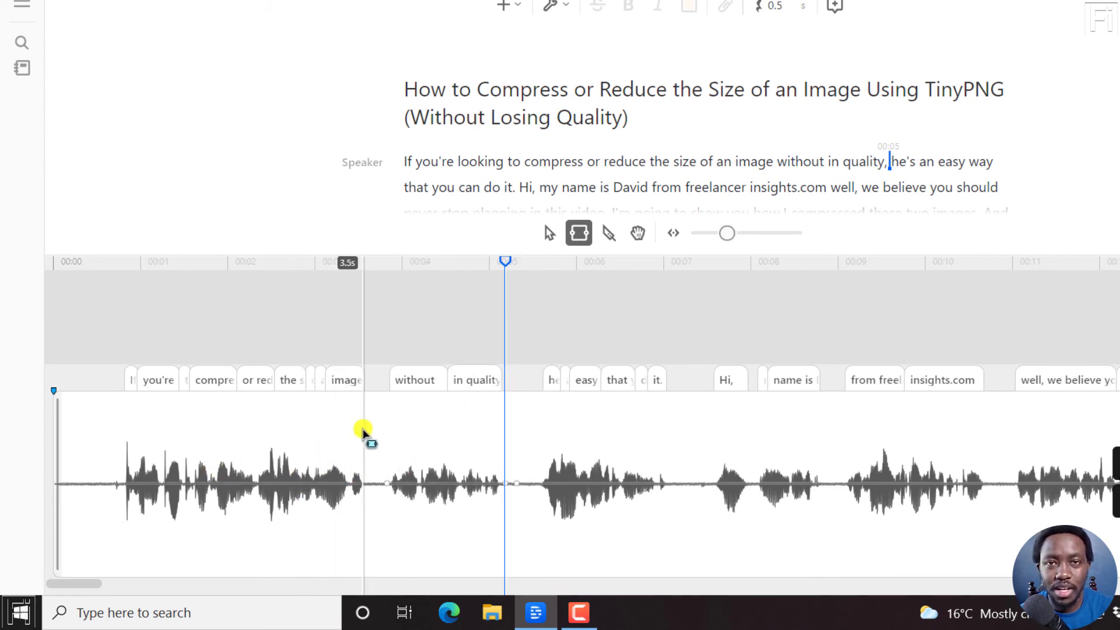
Add a volume keyframe at 3.7s, between 'image' and 'without'
click(376, 483)
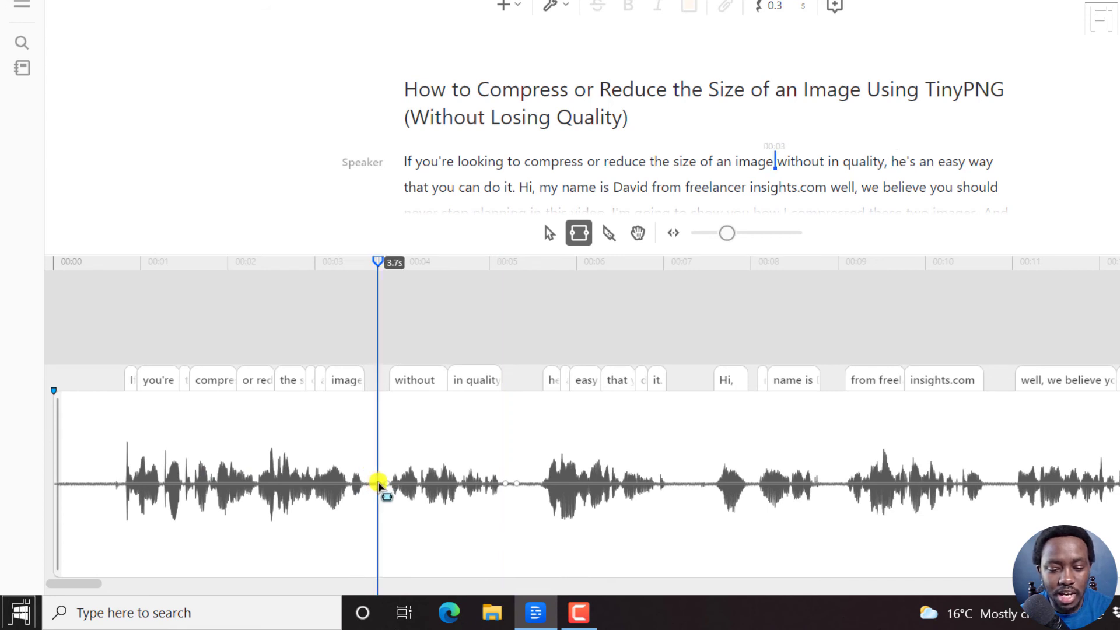
right_click(377, 483)
click(457, 478)
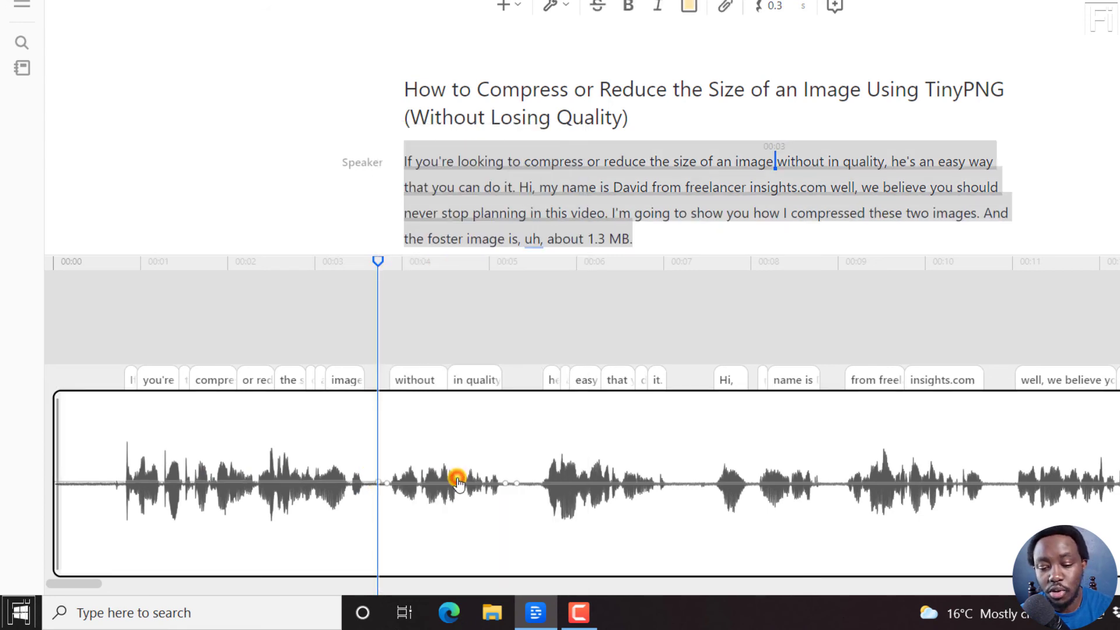